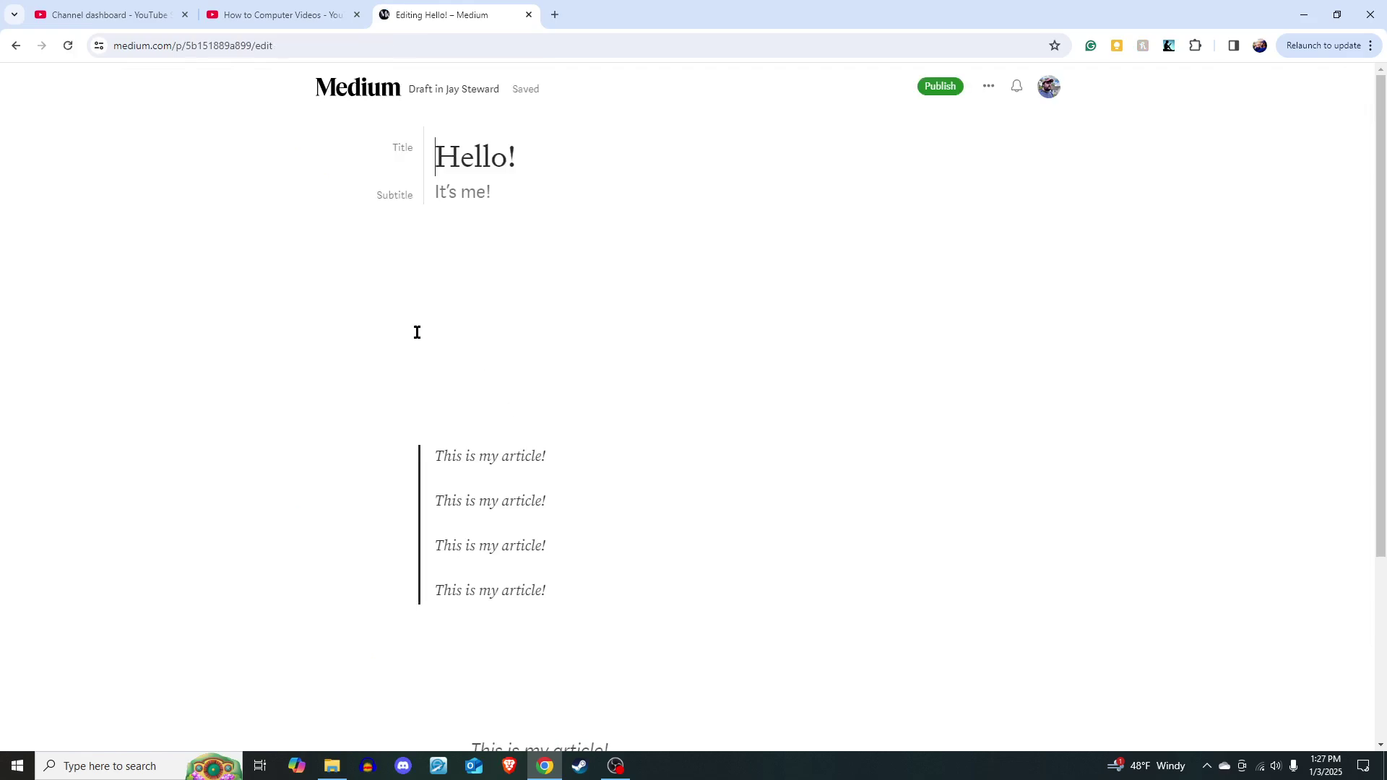
# Write 'This is my link.', copy the YouTube channel address, and start a new paragraph
pyautogui.click(417, 363)
pyautogui.write('his is my link.')
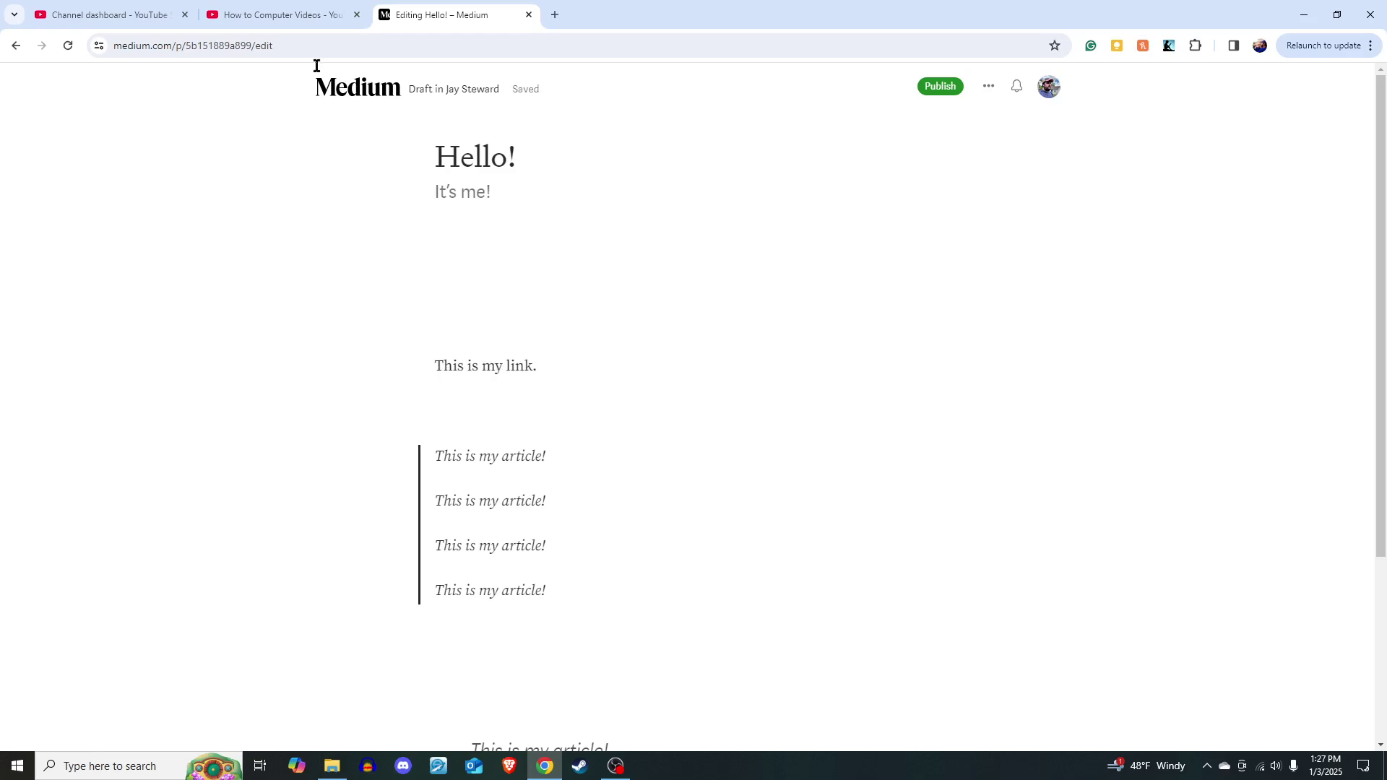
pyautogui.click(298, 14)
pyautogui.click(312, 47)
pyautogui.hotkey('ctrl', 'c')
pyautogui.click(455, 15)
pyautogui.press('Return')
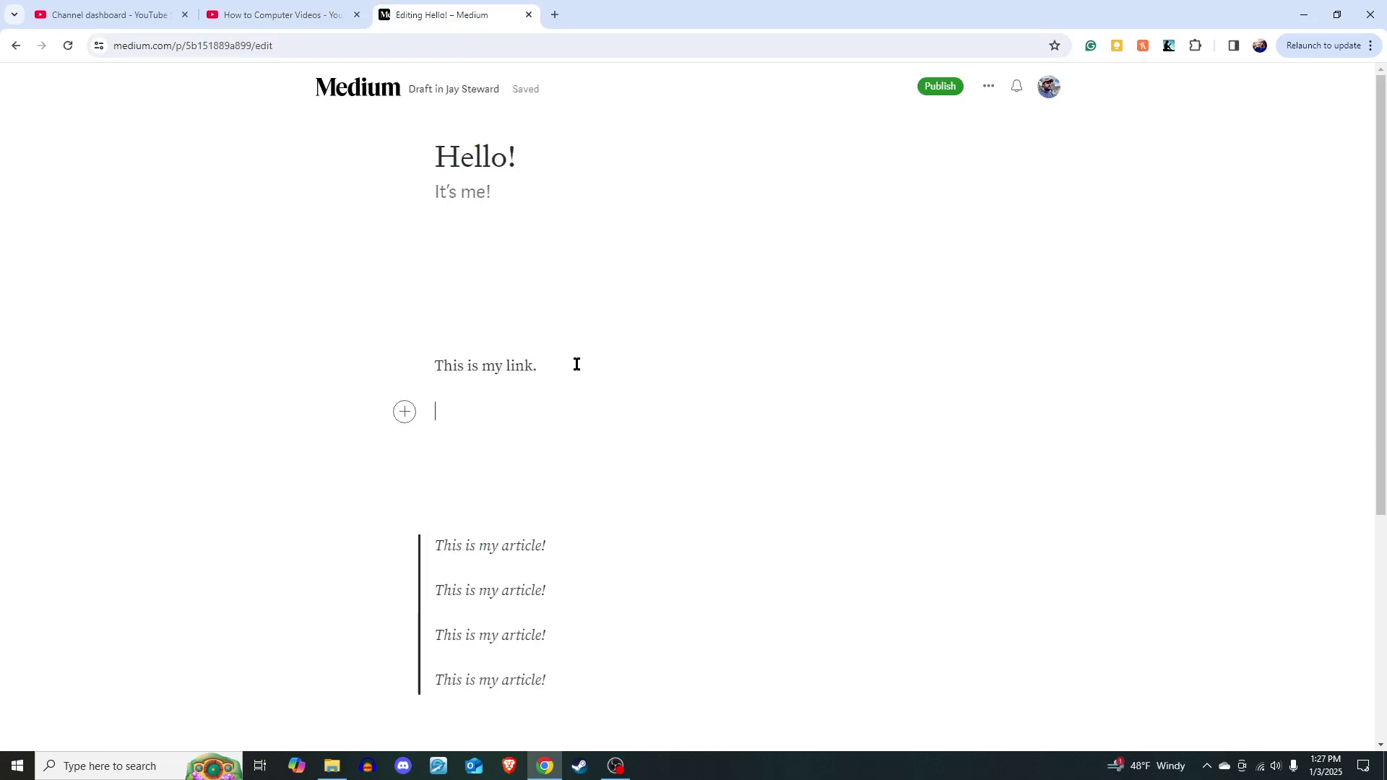
# Paste the YouTube channel address into the empty paragraph and convert it to a preview card
pyautogui.rightClick(437, 413)
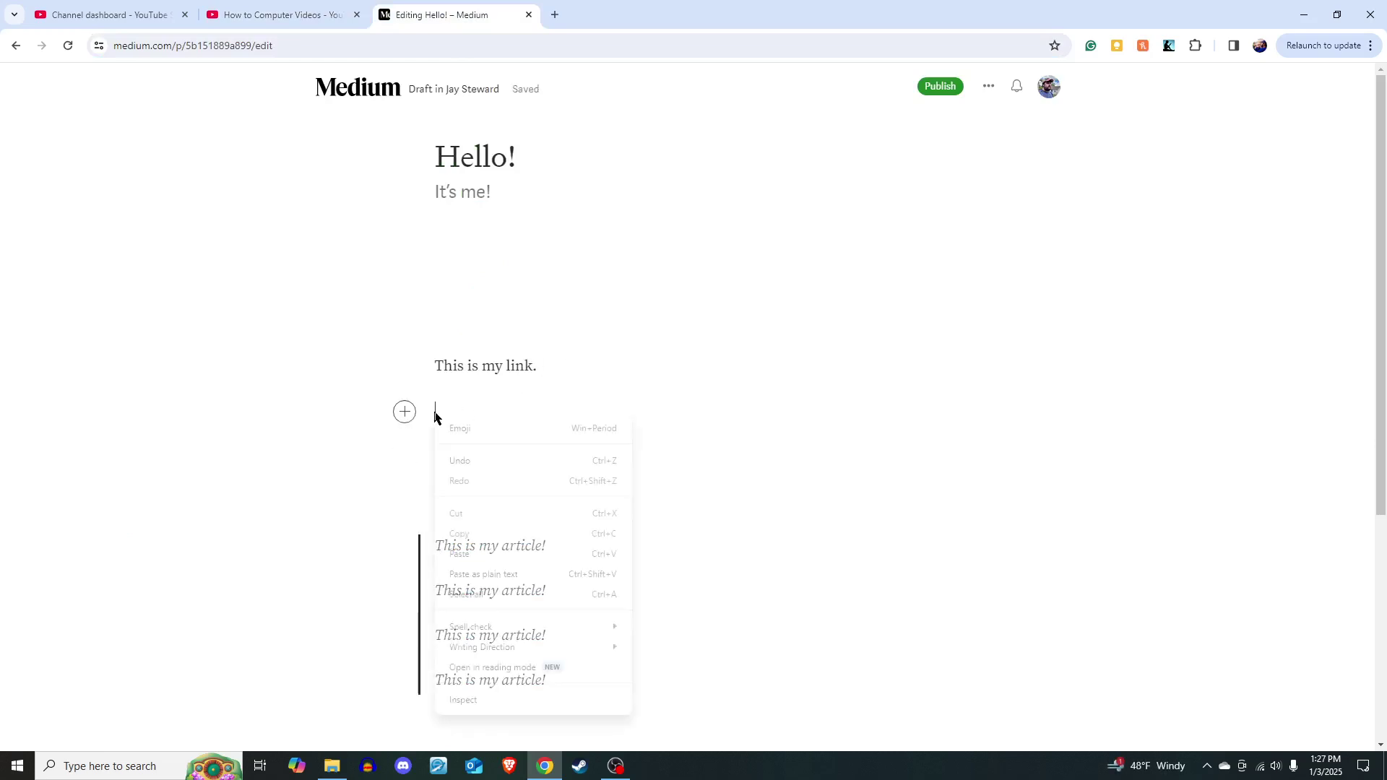
pyautogui.click(474, 555)
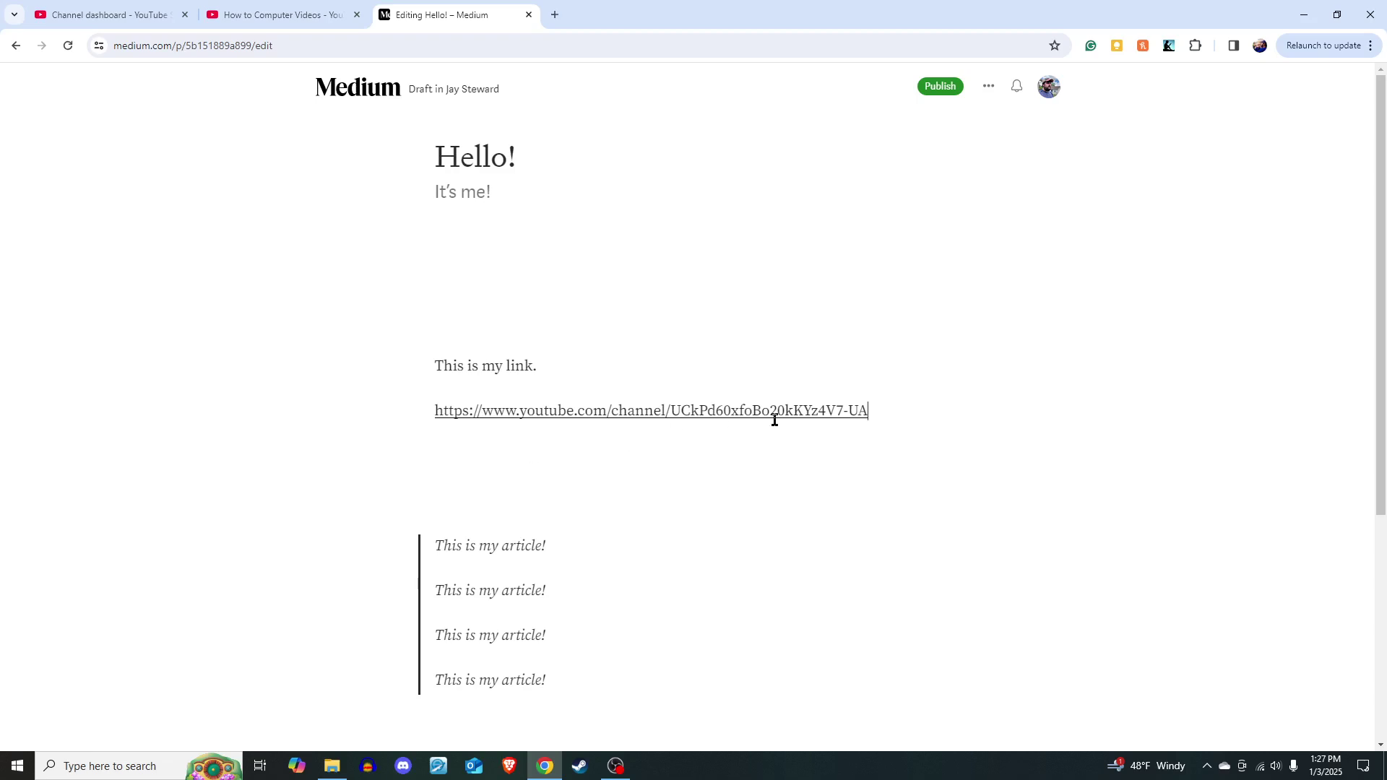
pyautogui.press('Return')
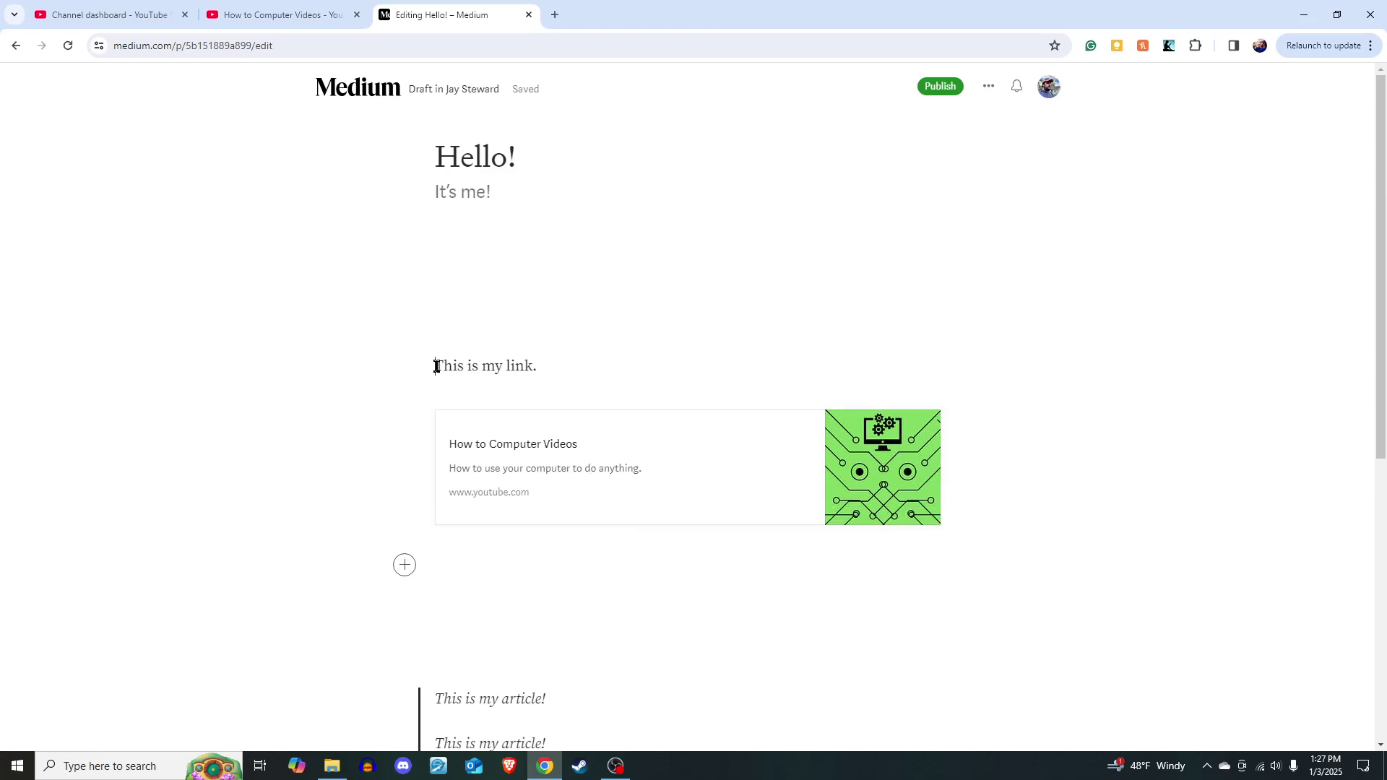
# Link the full line 'This is my link.' to the pasted YouTube channel address
pyautogui.moveTo(437, 366); pyautogui.dragTo(530, 363)
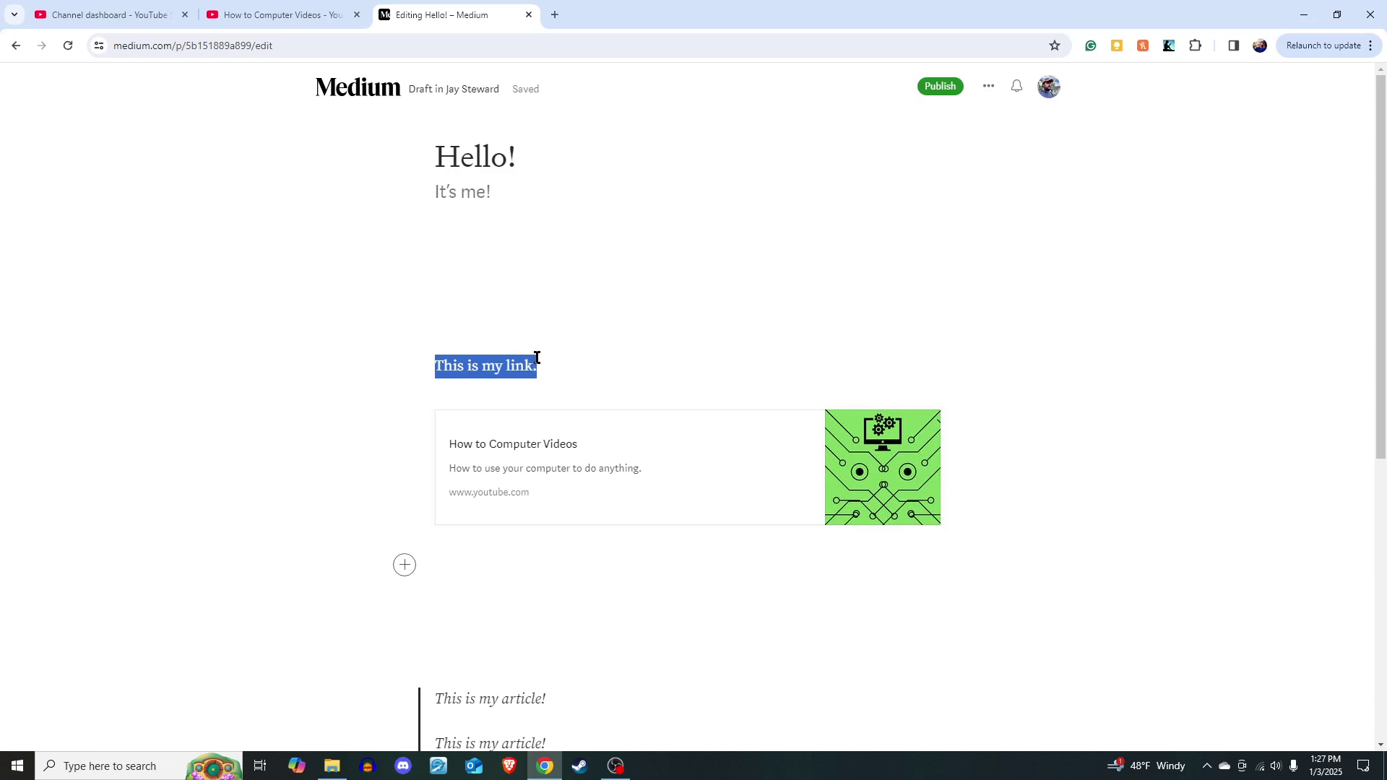
pyautogui.moveTo(534, 359); pyautogui.dragTo(537, 358)
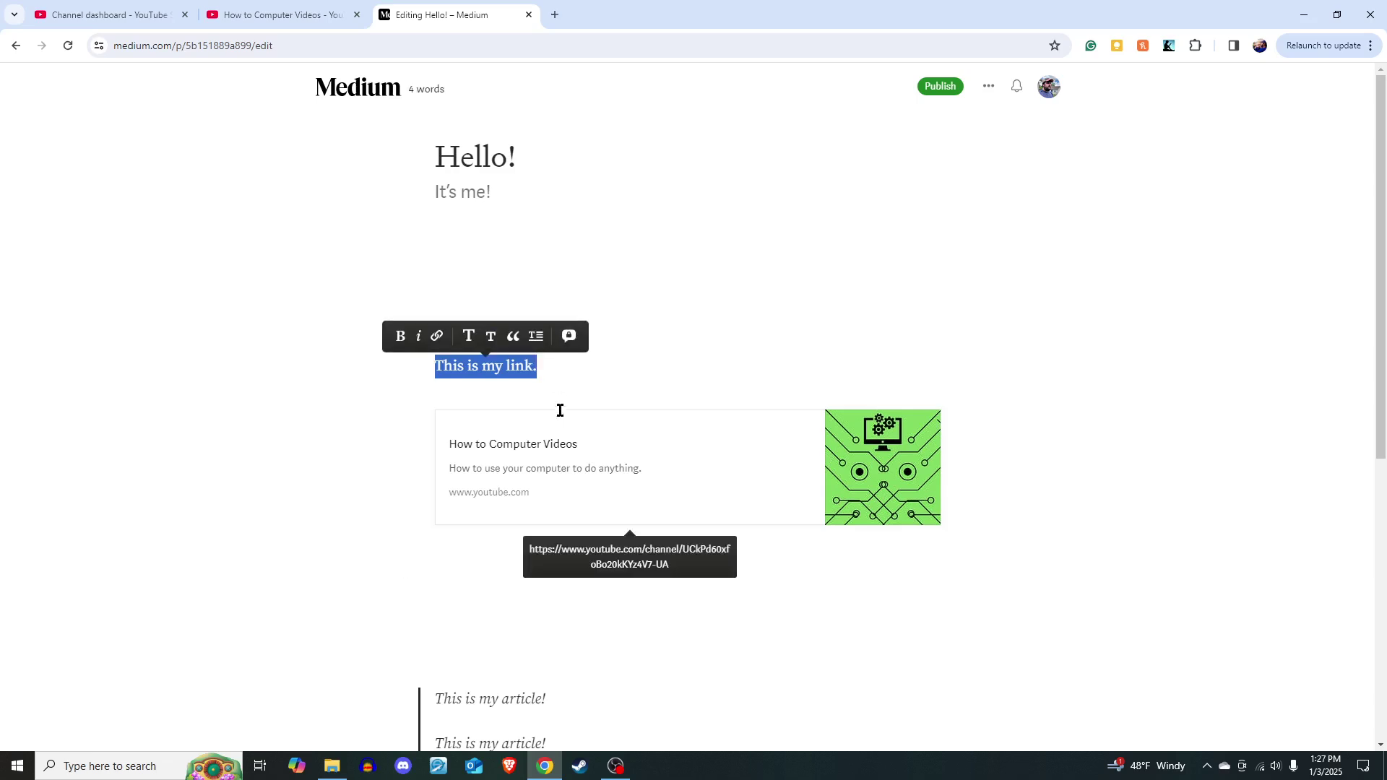
pyautogui.click(439, 338)
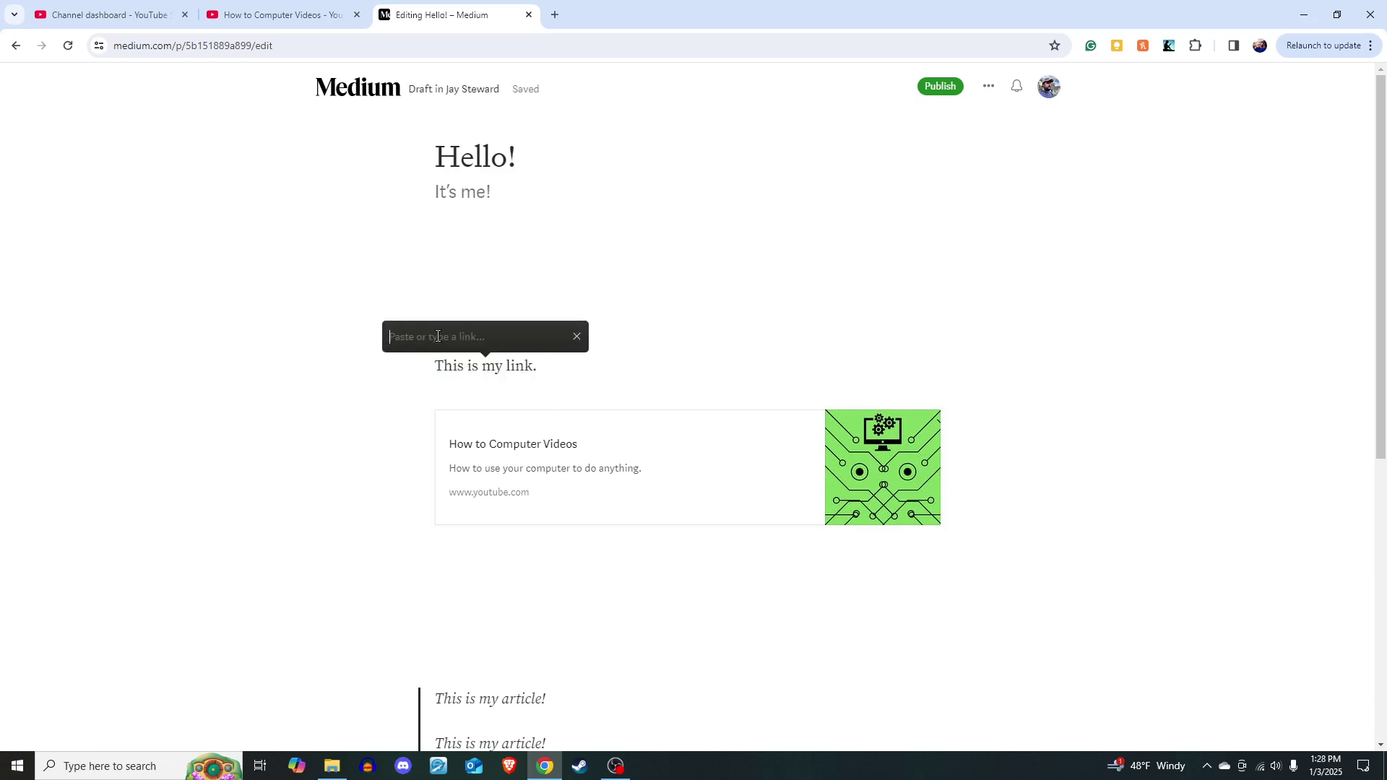
pyautogui.rightClick(438, 336)
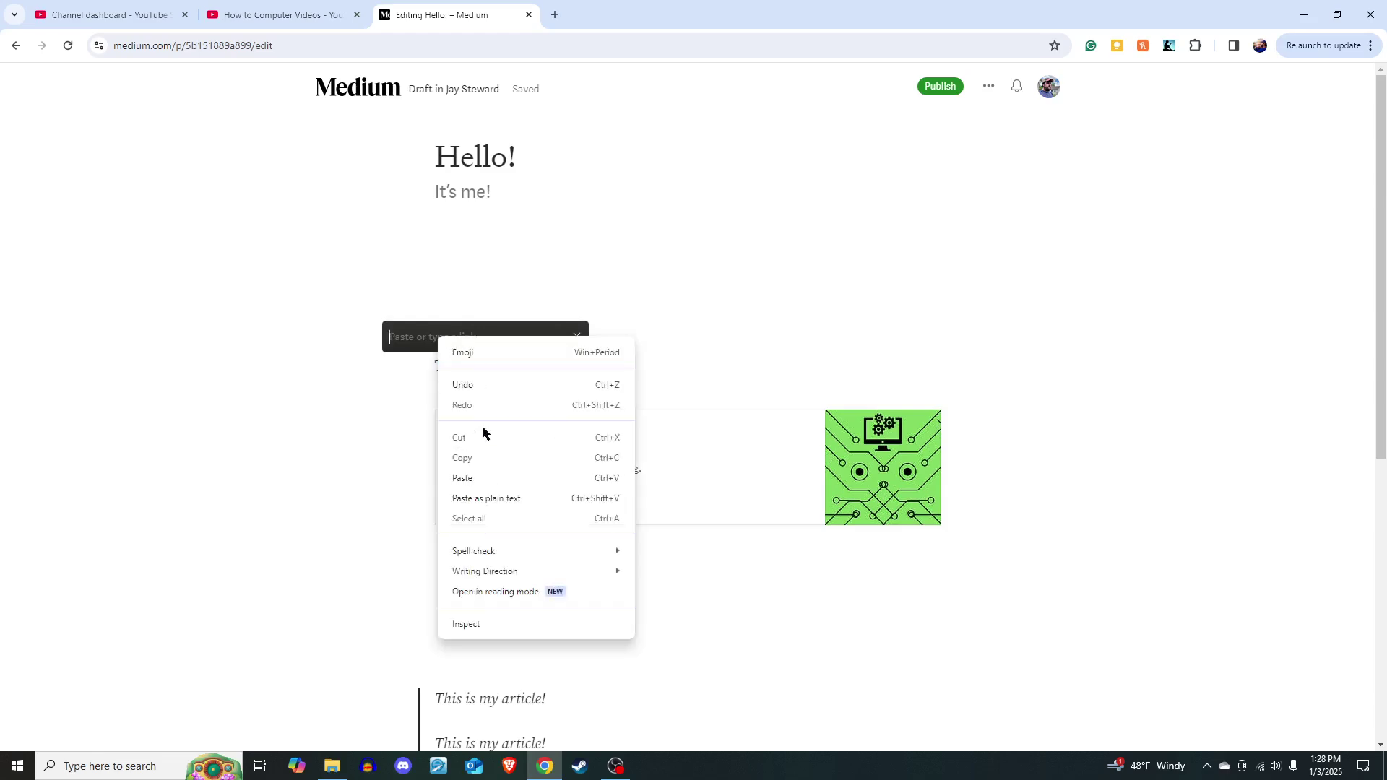
pyautogui.click(478, 478)
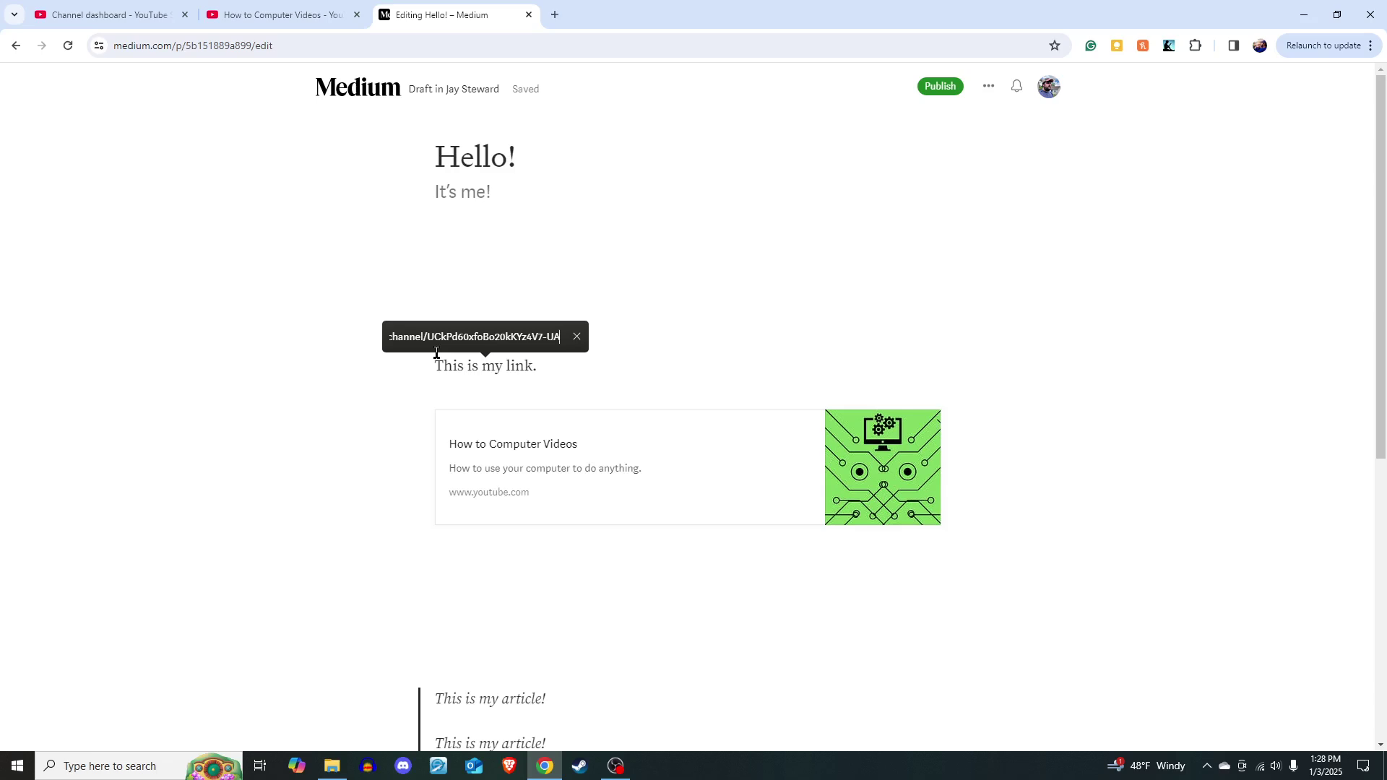
pyautogui.press('Return')
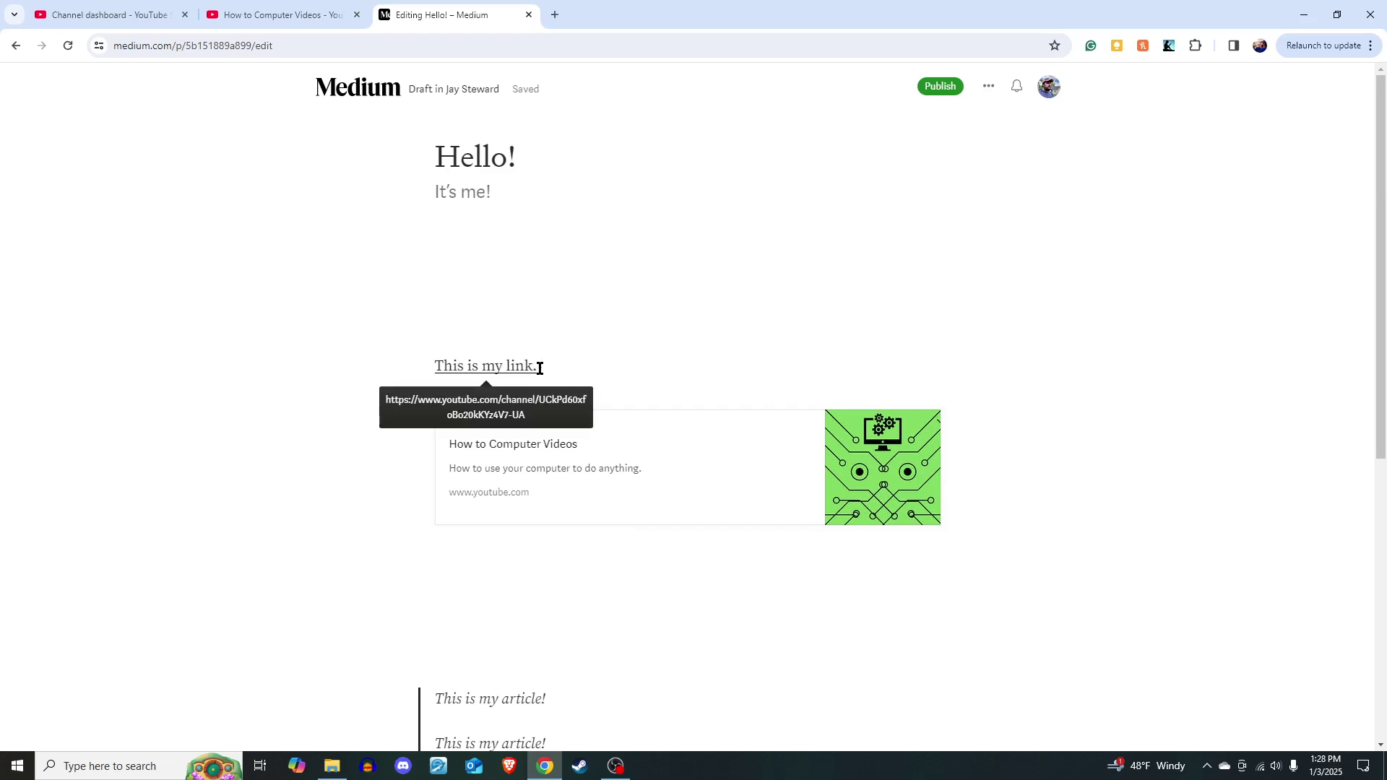
pyautogui.moveTo(538, 365); pyautogui.dragTo(434, 365)
pyautogui.click(487, 609)
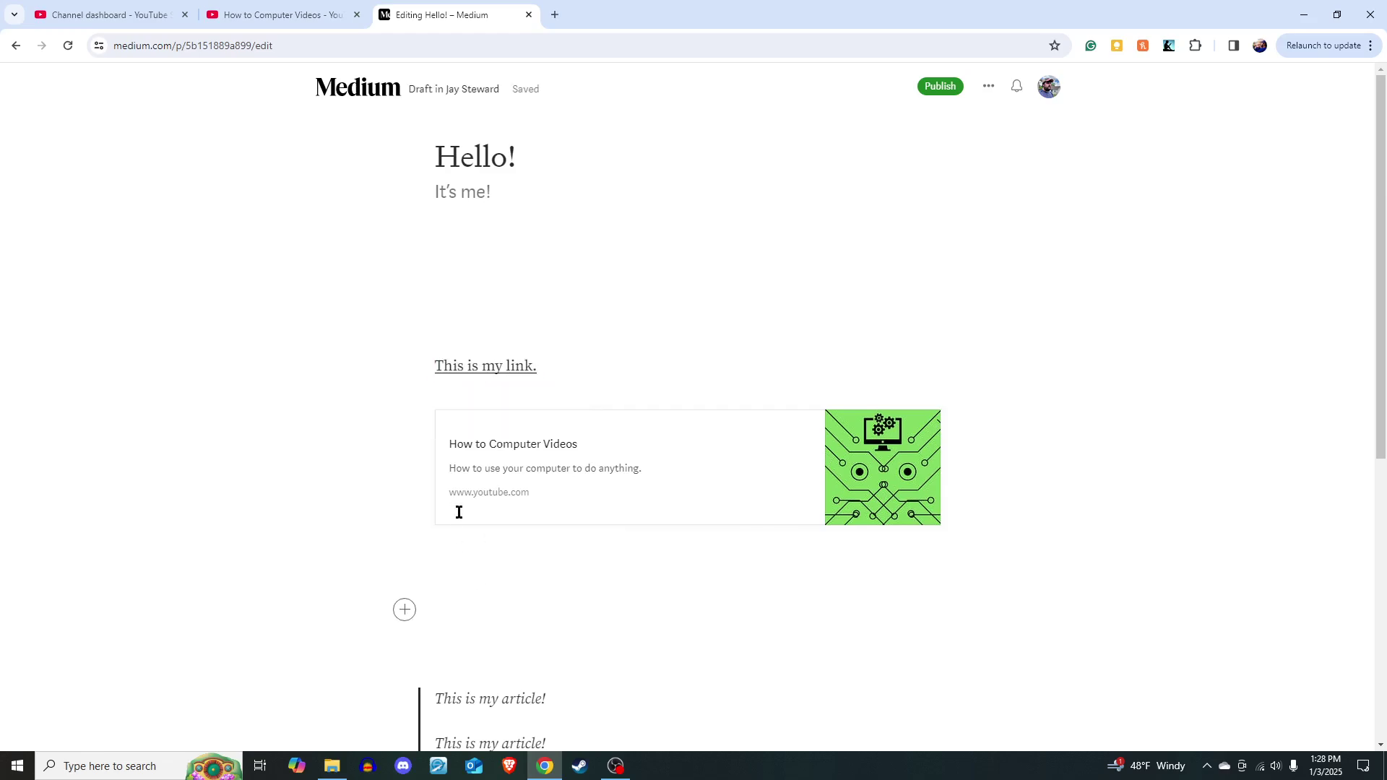